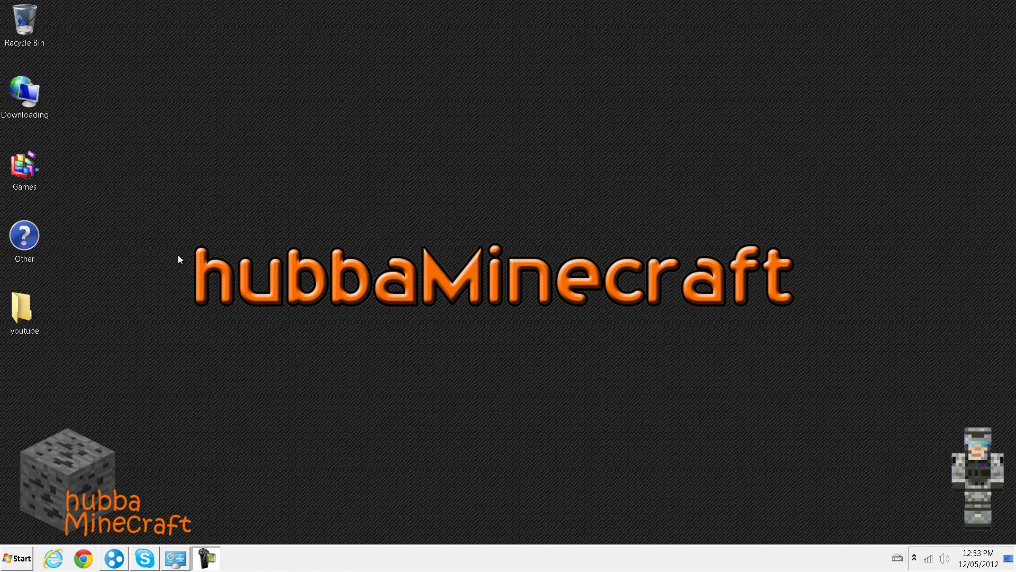
# Confirm Performance Options visual effects are set for performance with animations off, then close the dialogs.
pyautogui.click(14, 565)
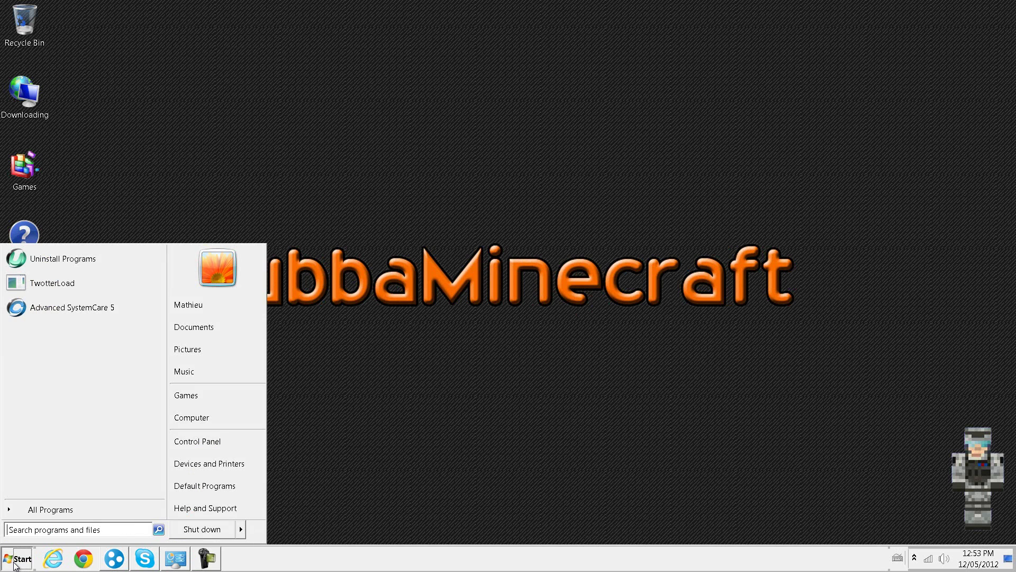
pyautogui.click(230, 410)
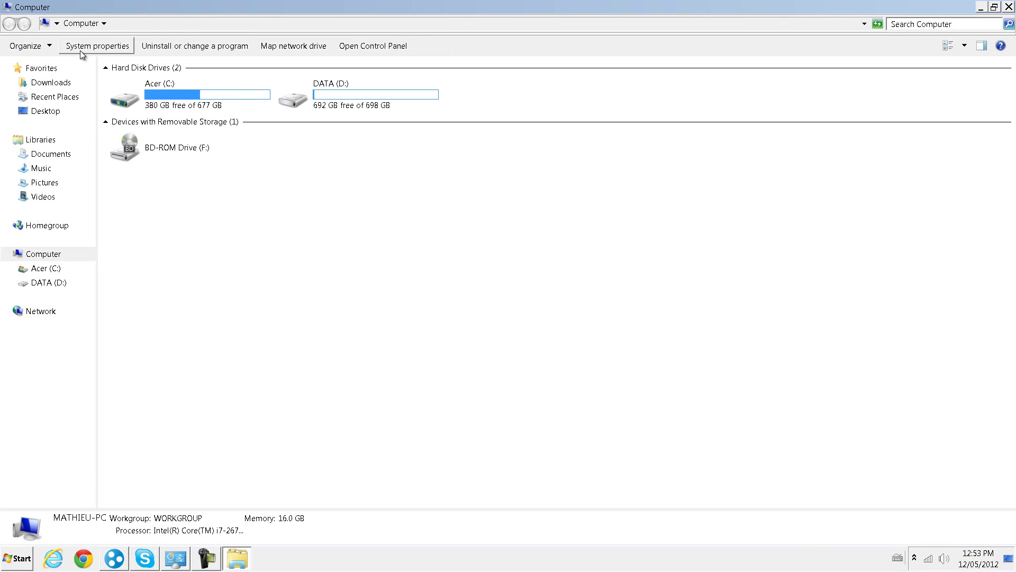
pyautogui.click(80, 50)
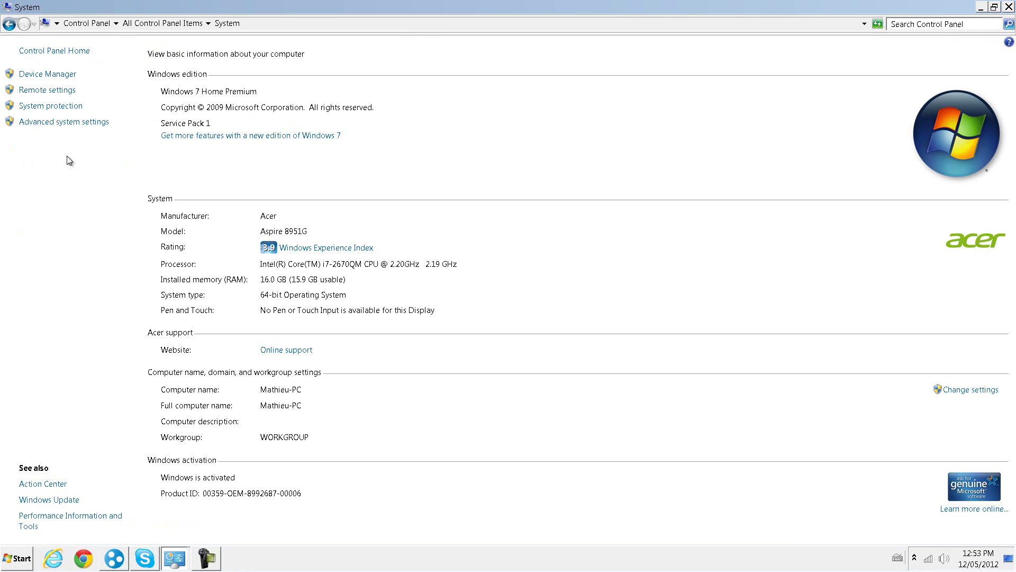
pyautogui.click(48, 122)
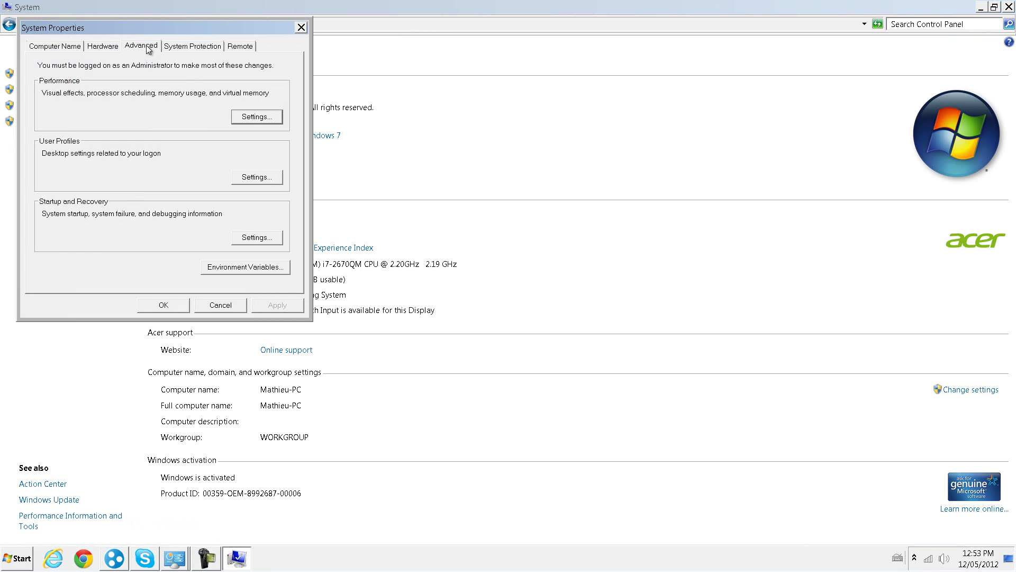
pyautogui.click(253, 121)
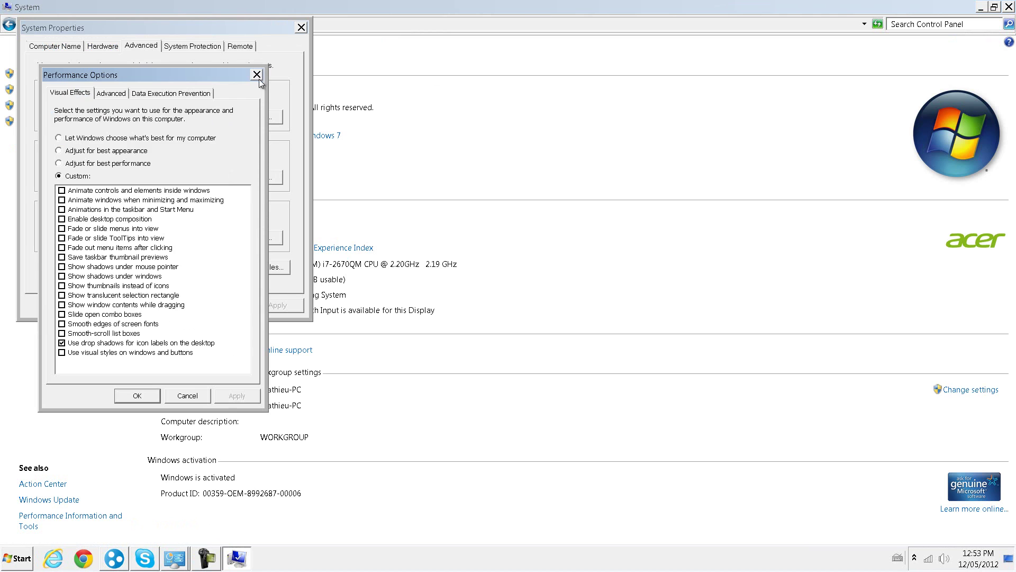
pyautogui.click(257, 74)
pyautogui.click(241, 123)
pyautogui.click(138, 396)
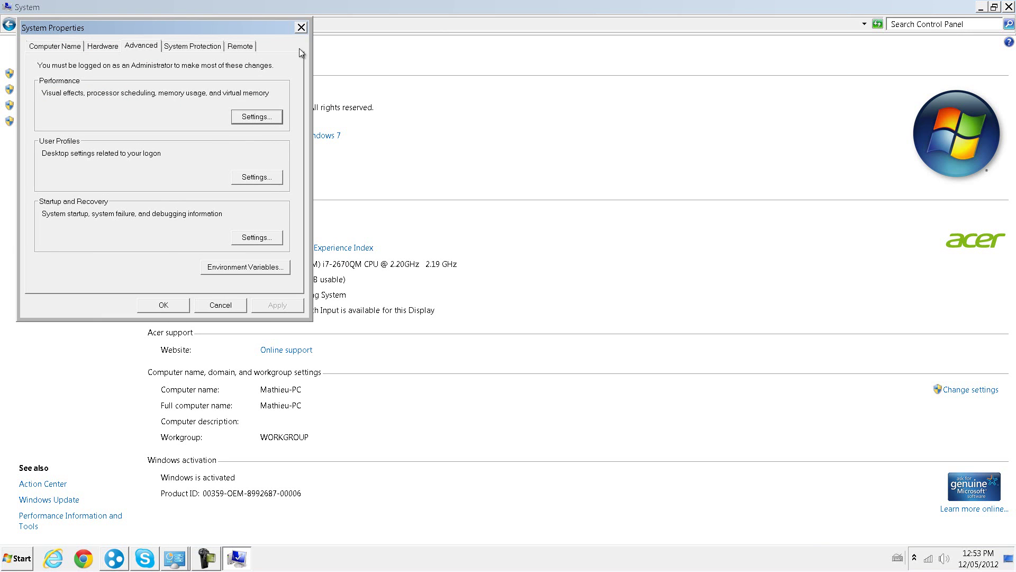
pyautogui.click(304, 32)
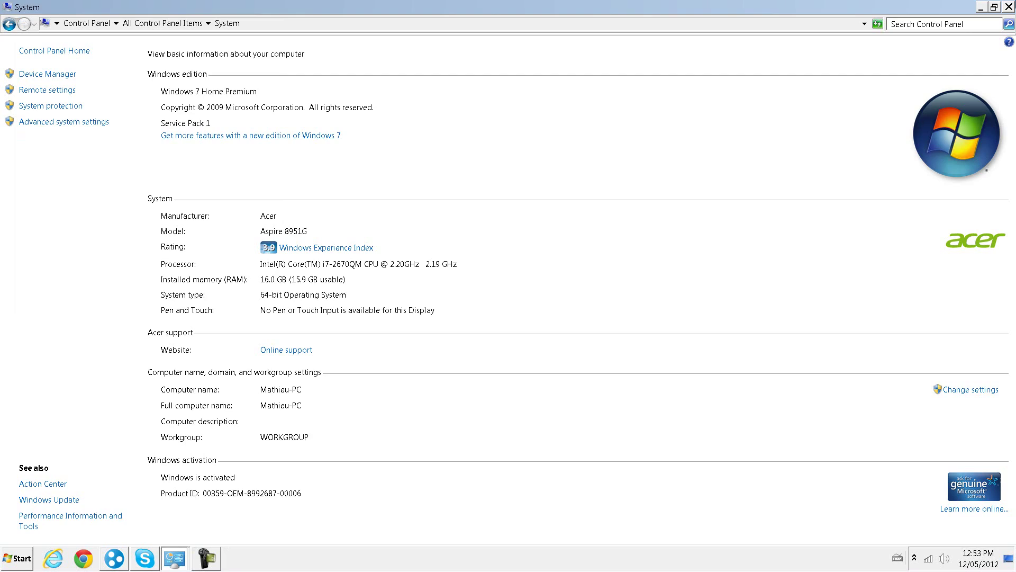
# Close the System page and launch Smart Defrag 2 from the Other > Gameboost folder.
pyautogui.click(1009, 7)
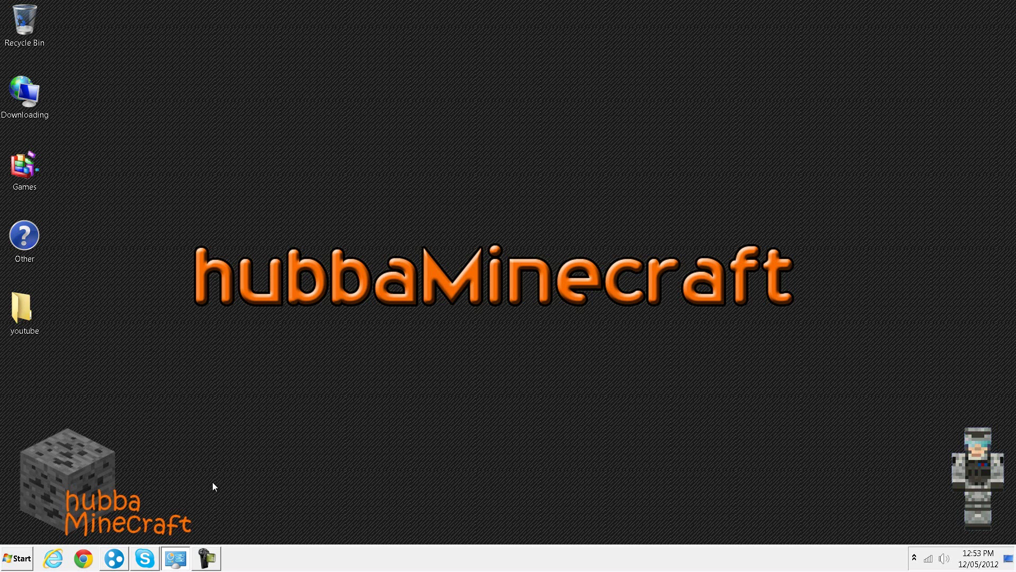
pyautogui.doubleClick(36, 236)
pyautogui.doubleClick(157, 304)
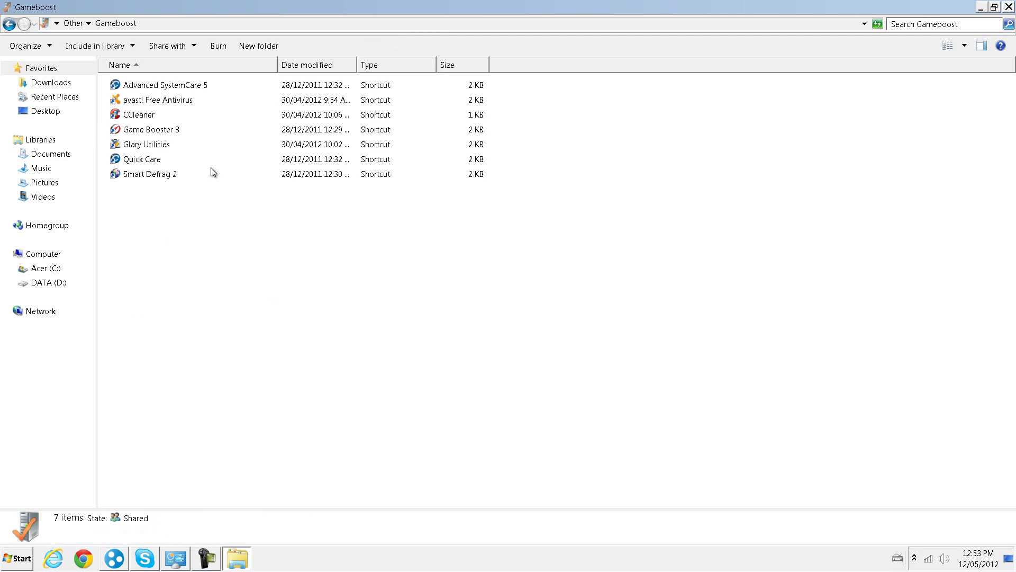
pyautogui.doubleClick(154, 176)
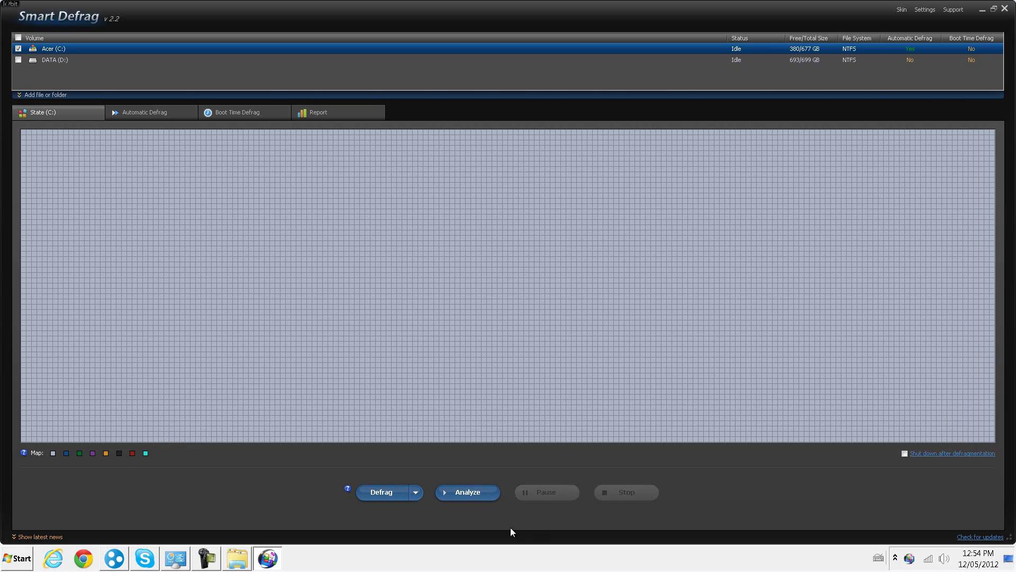
pyautogui.click(471, 494)
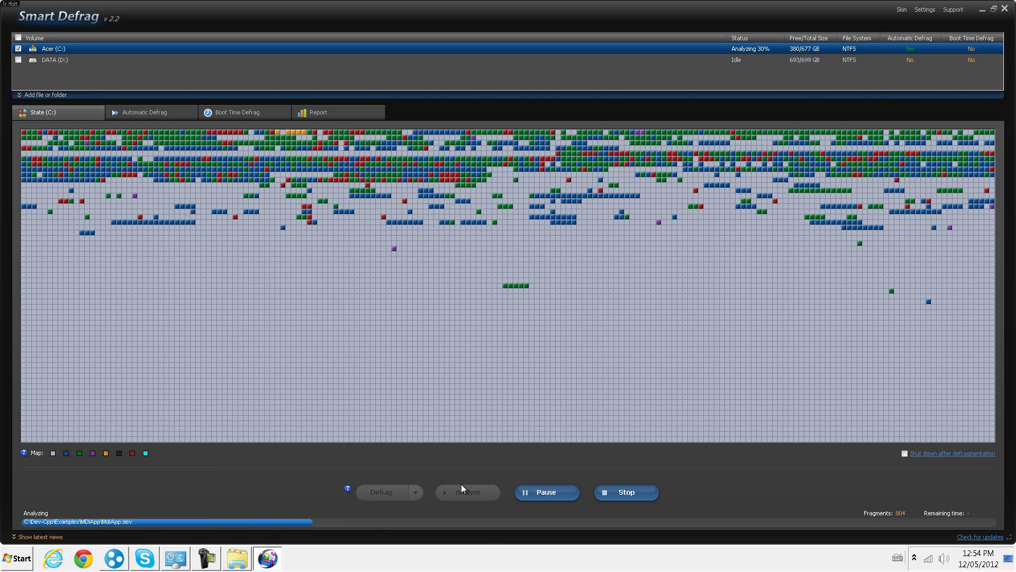
pyautogui.click(557, 492)
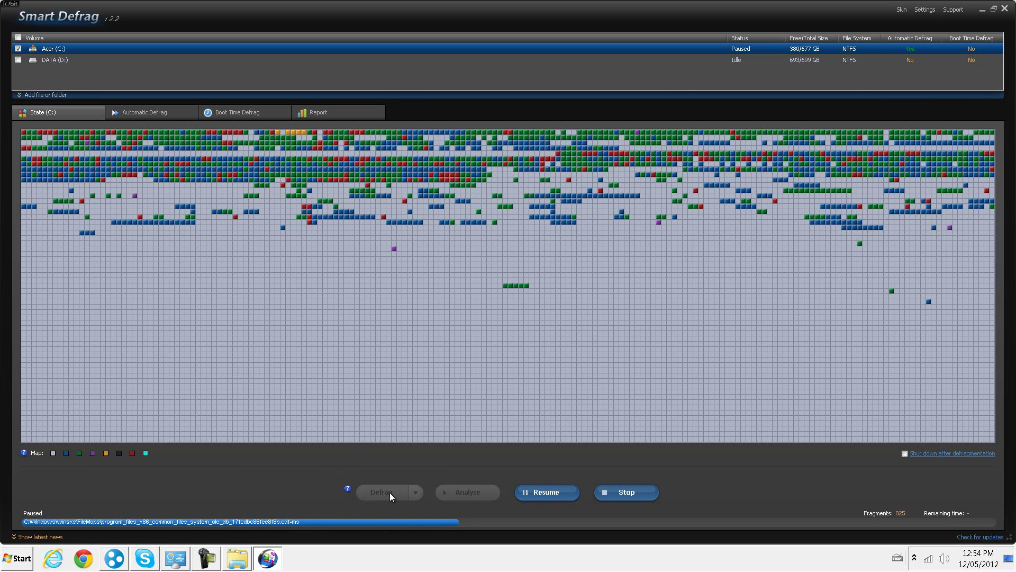
pyautogui.click(607, 492)
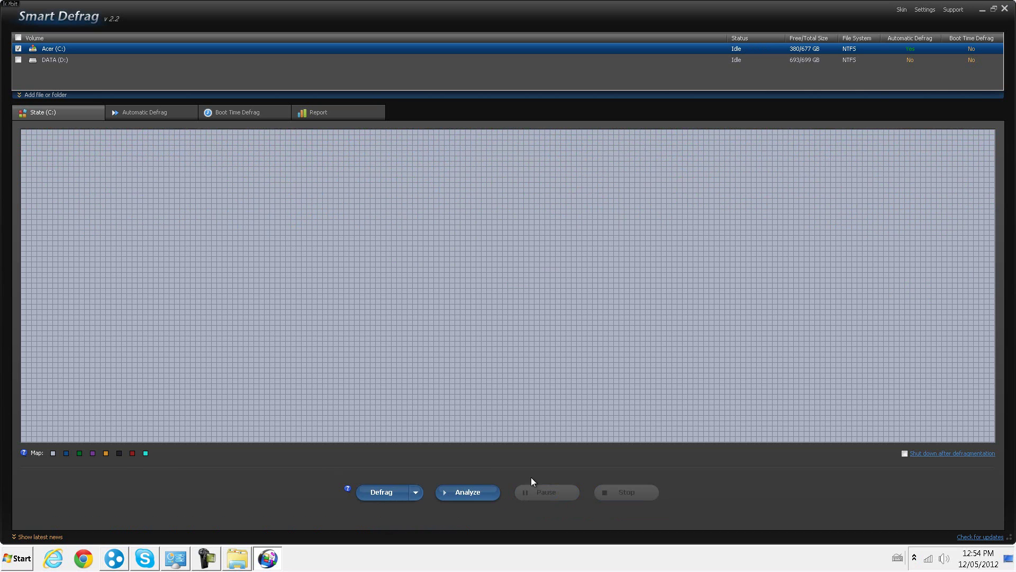
pyautogui.click(381, 498)
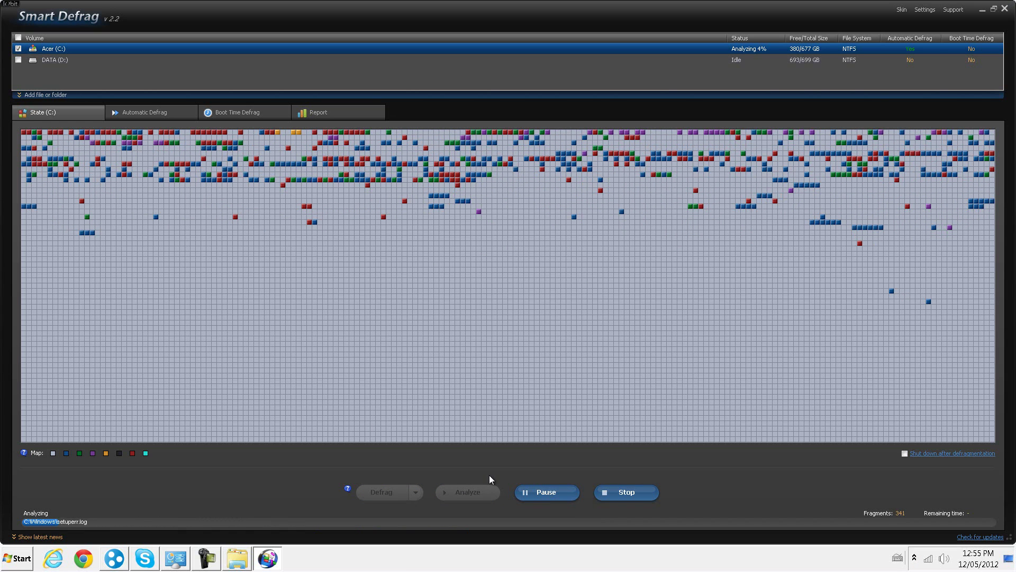
pyautogui.click(623, 491)
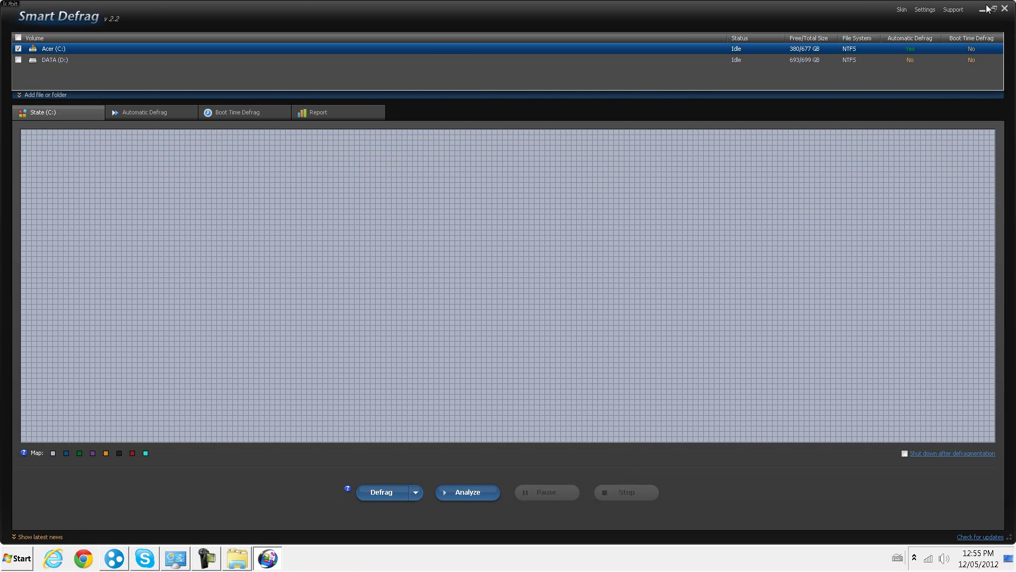
# Close Smart Defrag, briefly run and stop an Advanced SystemCare 5 Quick Care scan, then close it.
pyautogui.click(1006, 9)
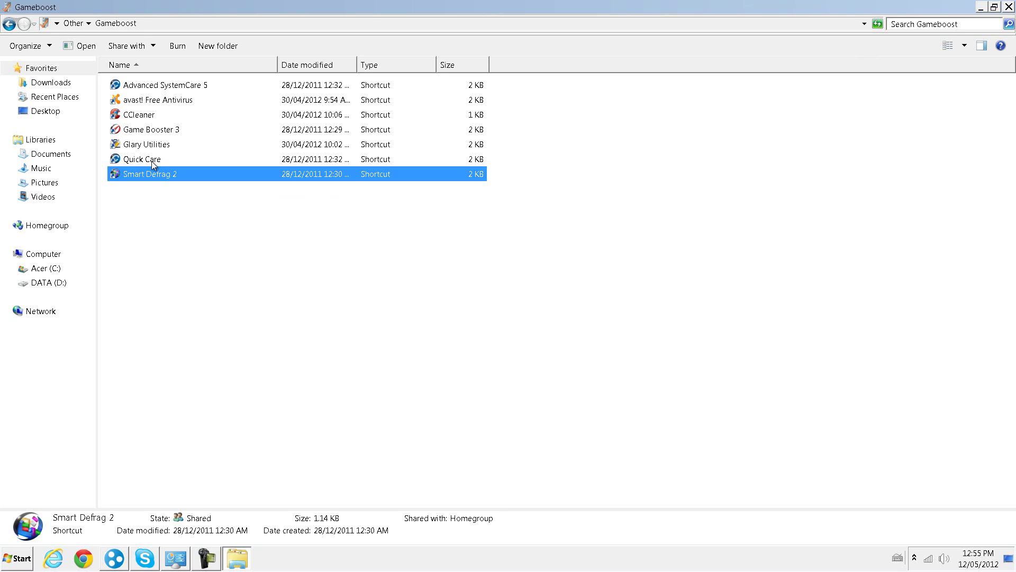
pyautogui.doubleClick(166, 85)
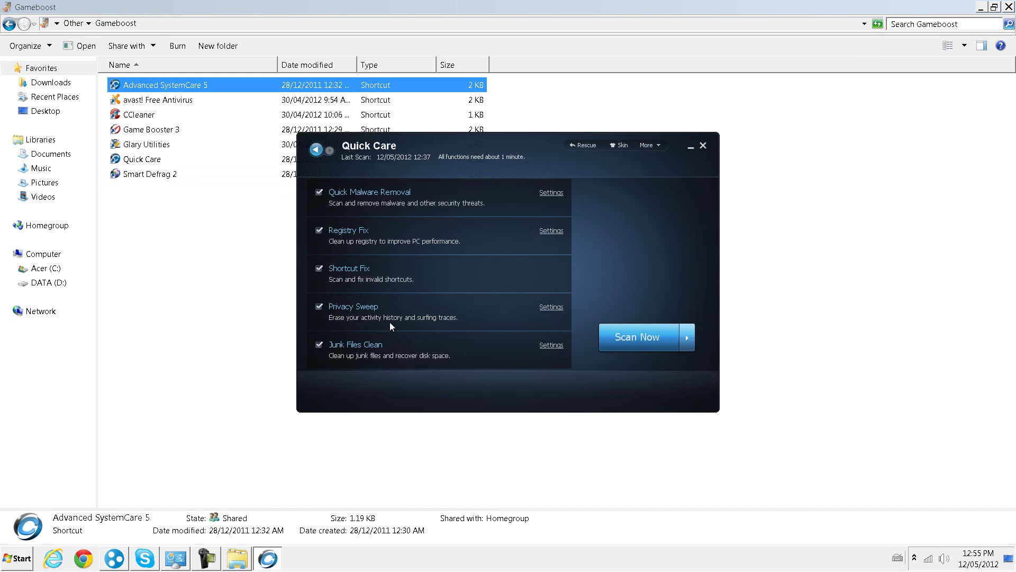
pyautogui.click(660, 344)
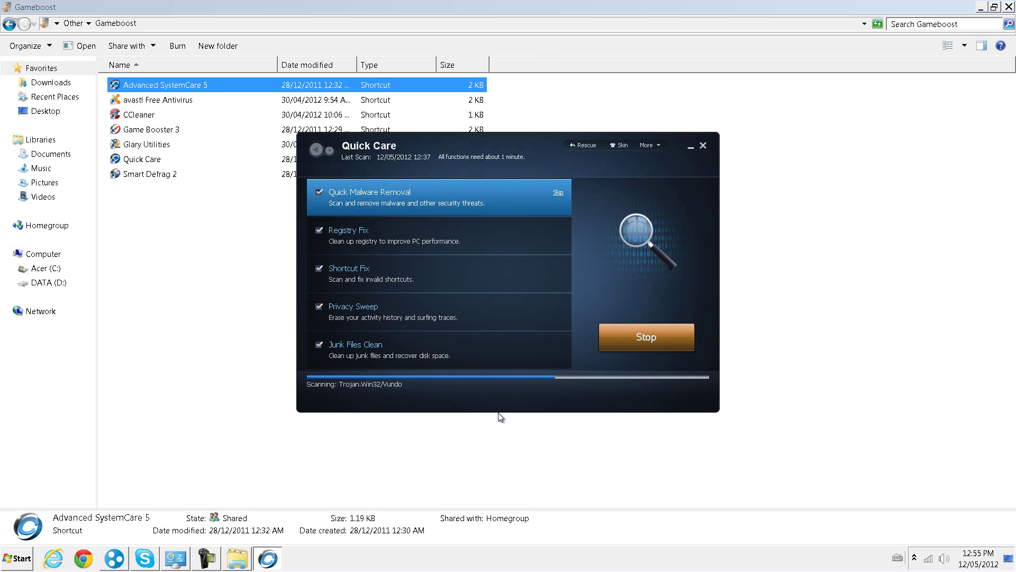
pyautogui.click(630, 343)
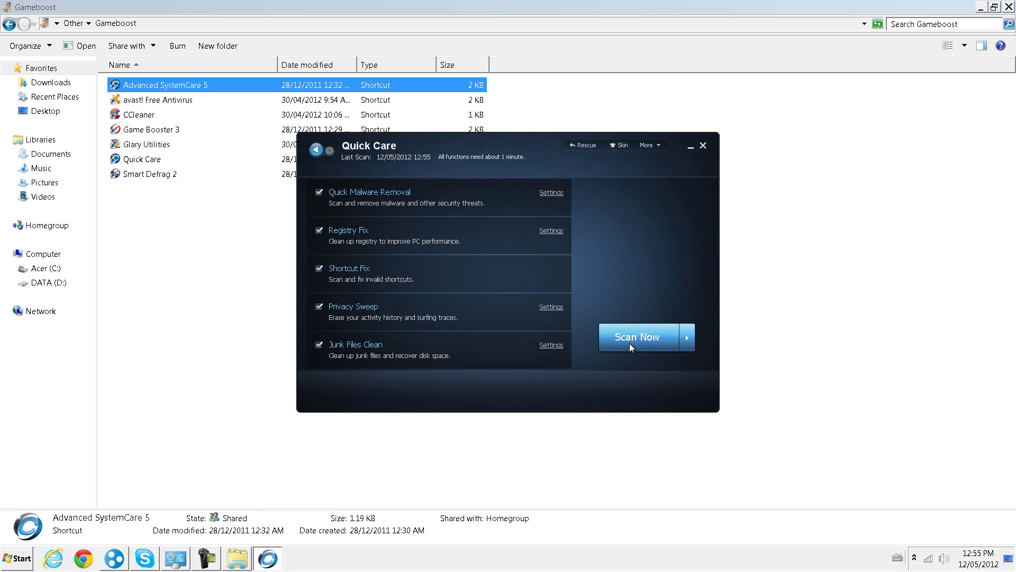
pyautogui.click(704, 147)
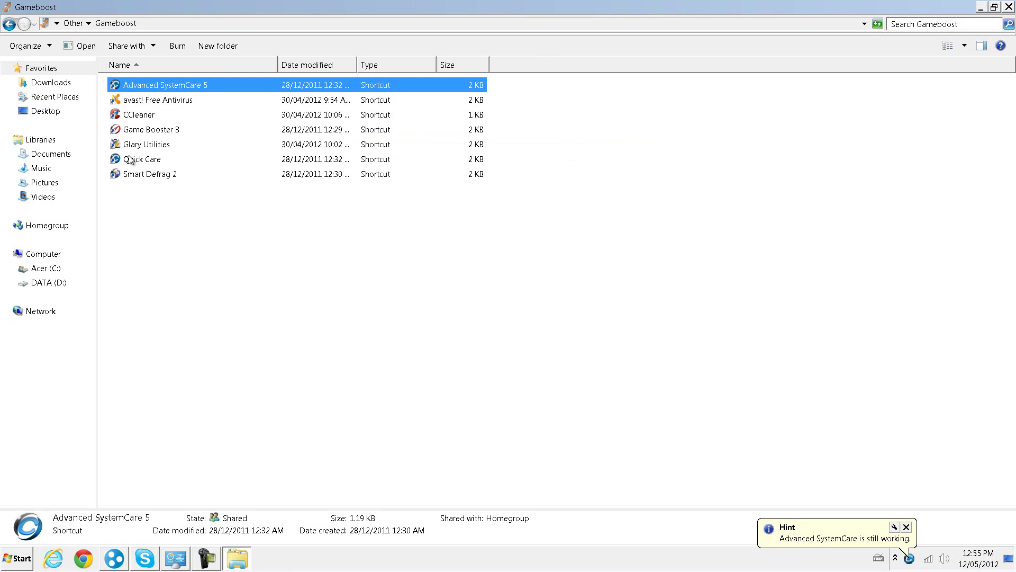
# Start and cancel a Glary Utilities 1-Click Maintenance scan, then close Glary Utilities.
pyautogui.doubleClick(150, 146)
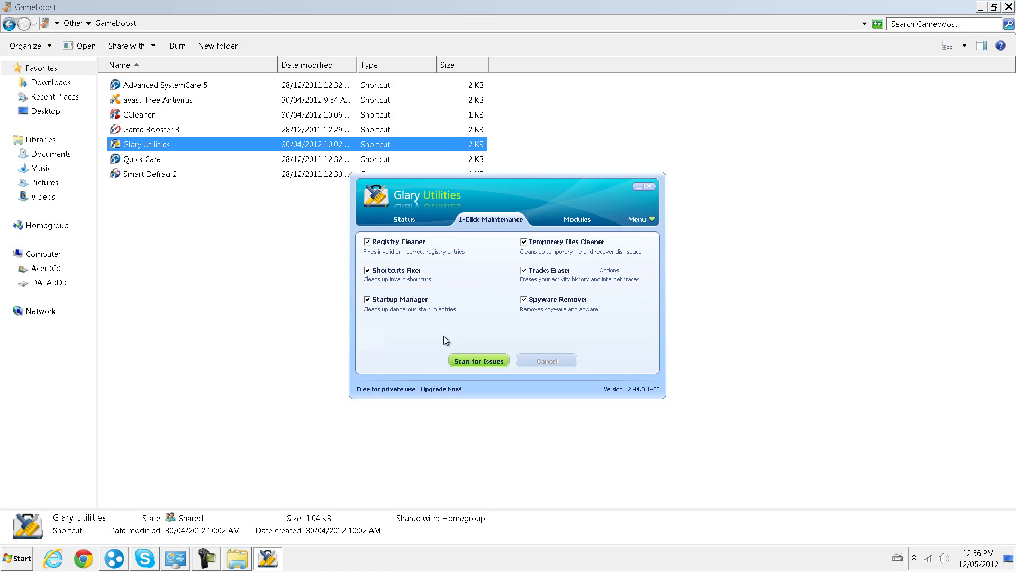
pyautogui.click(477, 363)
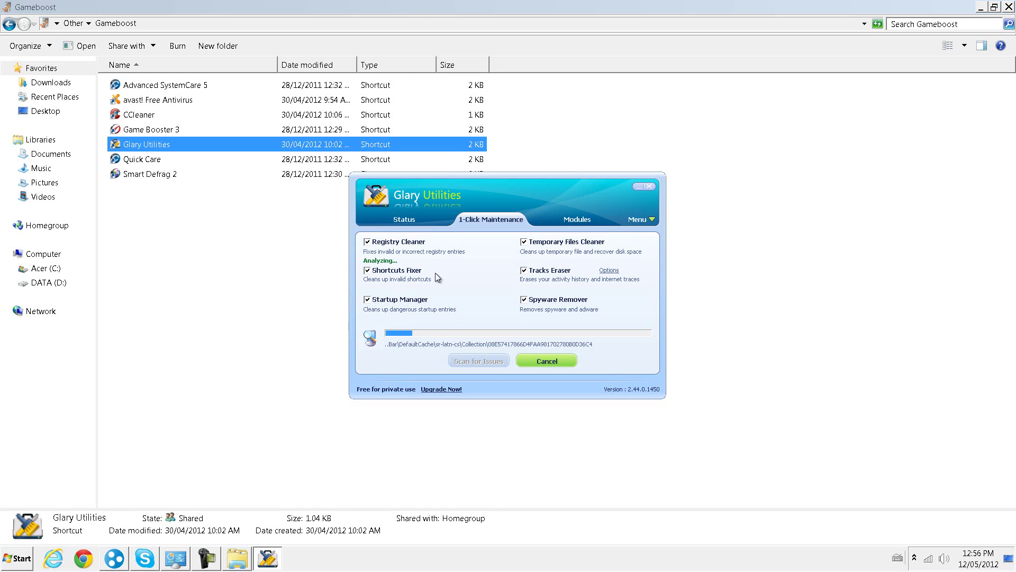
pyautogui.click(551, 361)
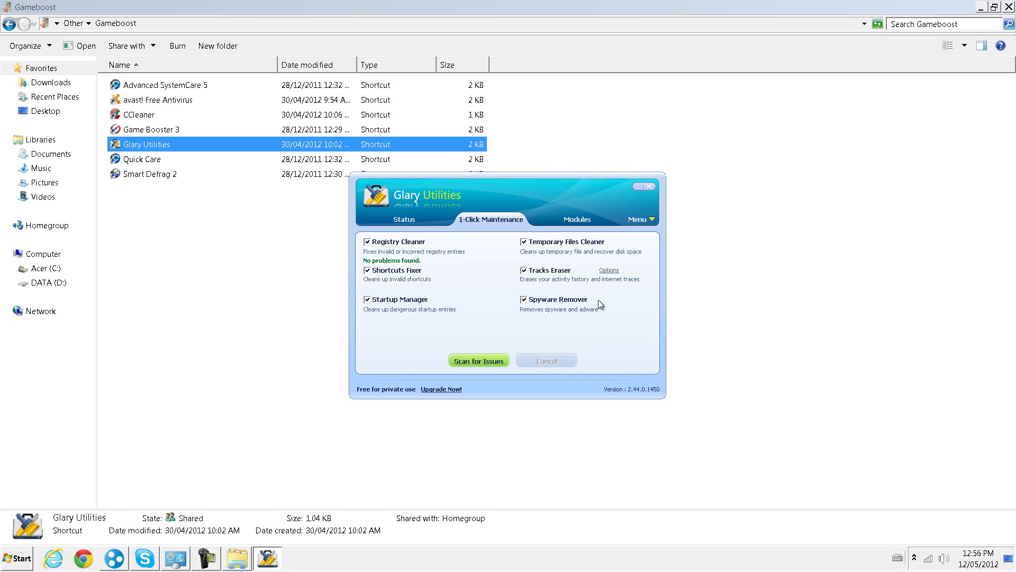
pyautogui.click(649, 186)
# Analyse and permanently delete 24.3 MB of junk files with CCleaner, then close it.
pyautogui.doubleClick(151, 116)
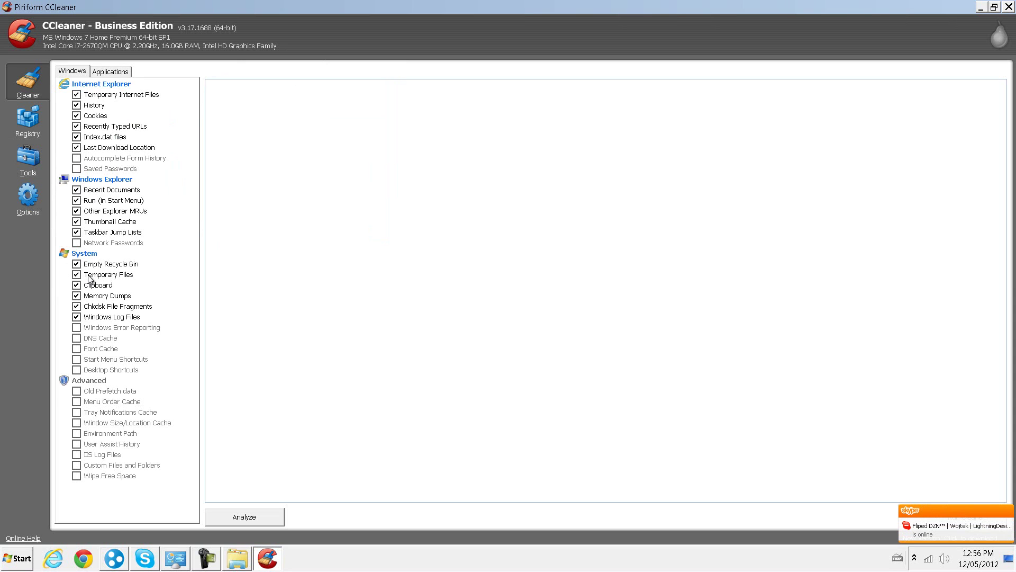
pyautogui.click(258, 523)
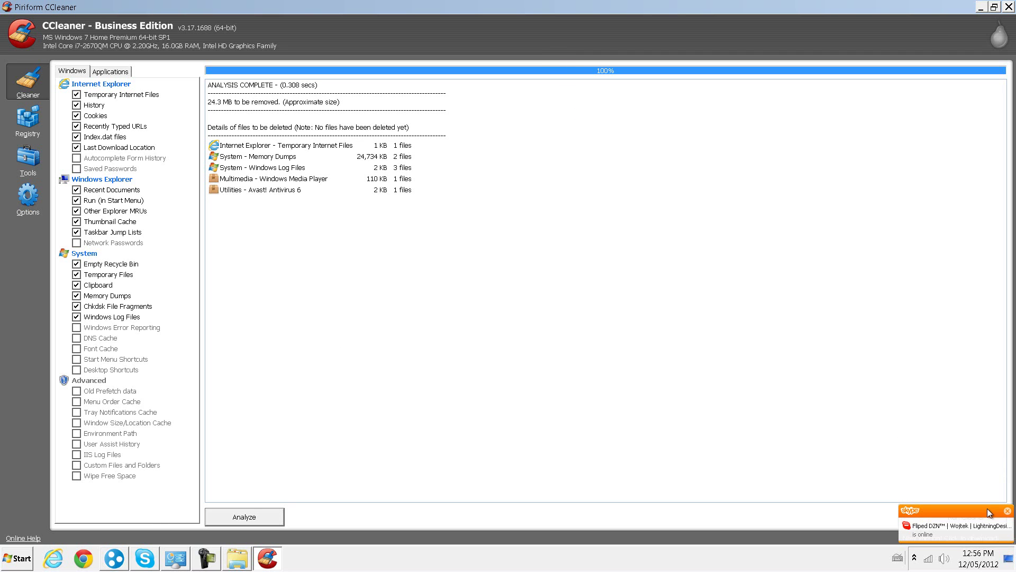
pyautogui.click(1008, 513)
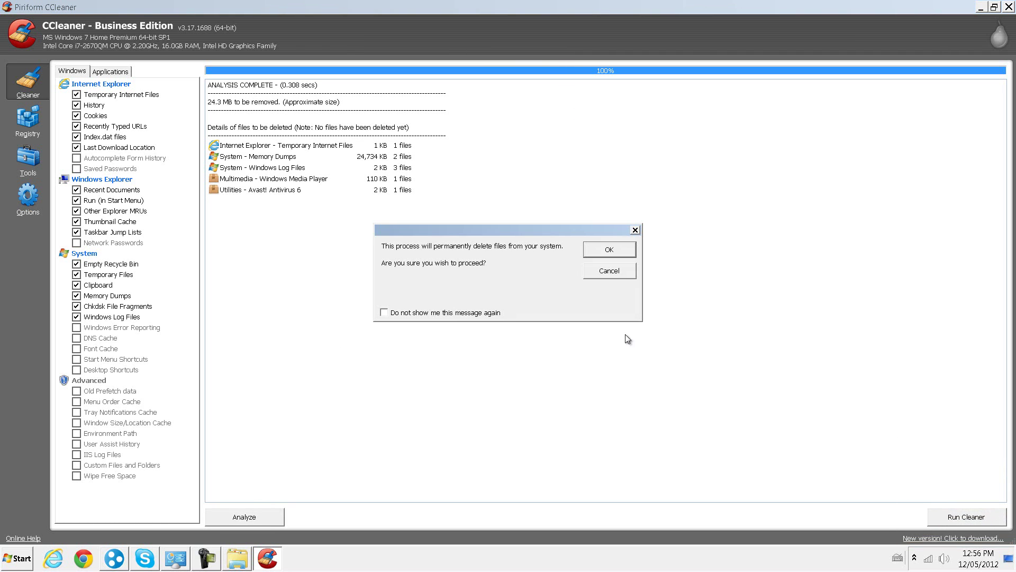
pyautogui.click(591, 249)
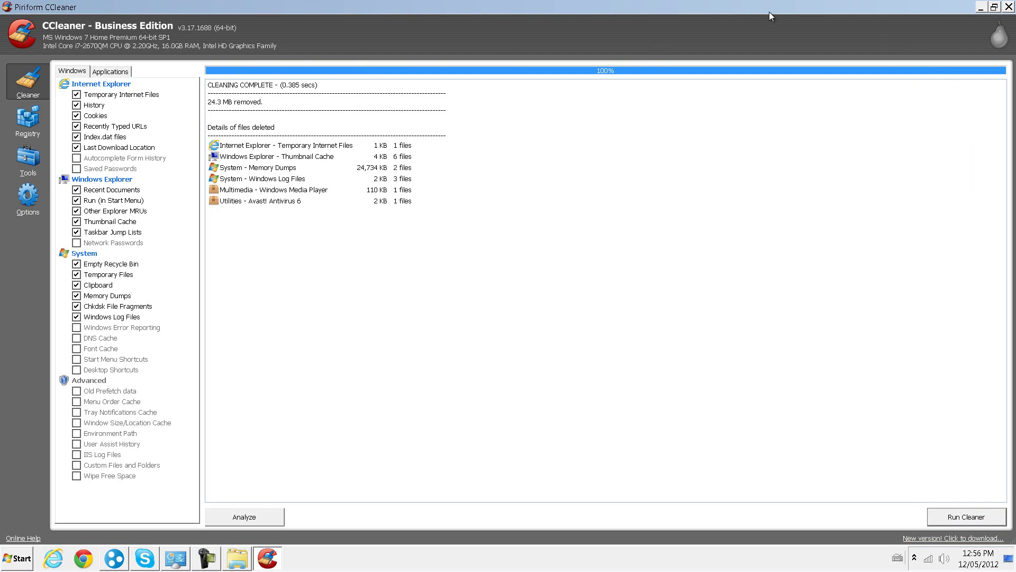
pyautogui.click(1010, 7)
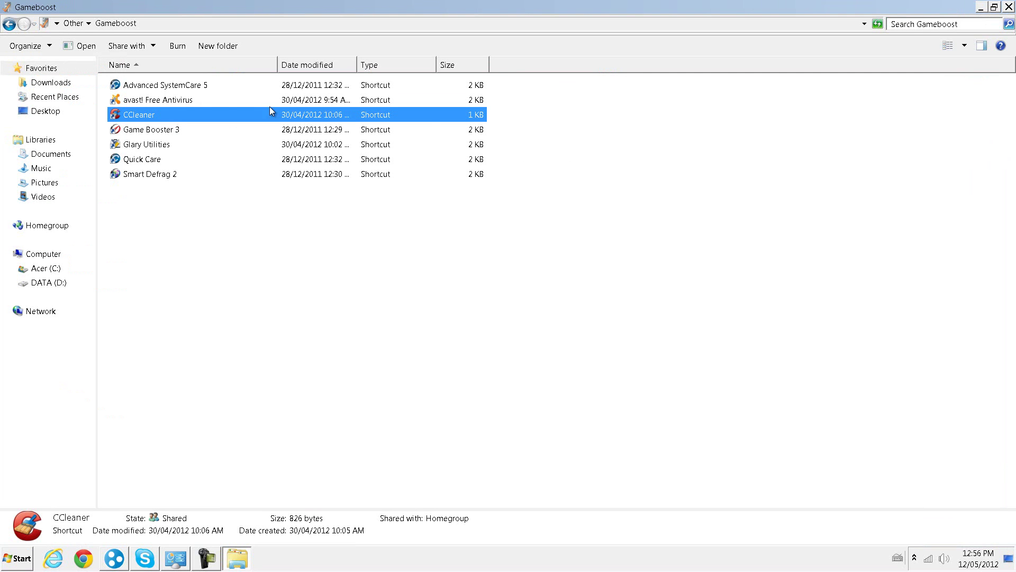
pyautogui.doubleClick(152, 101)
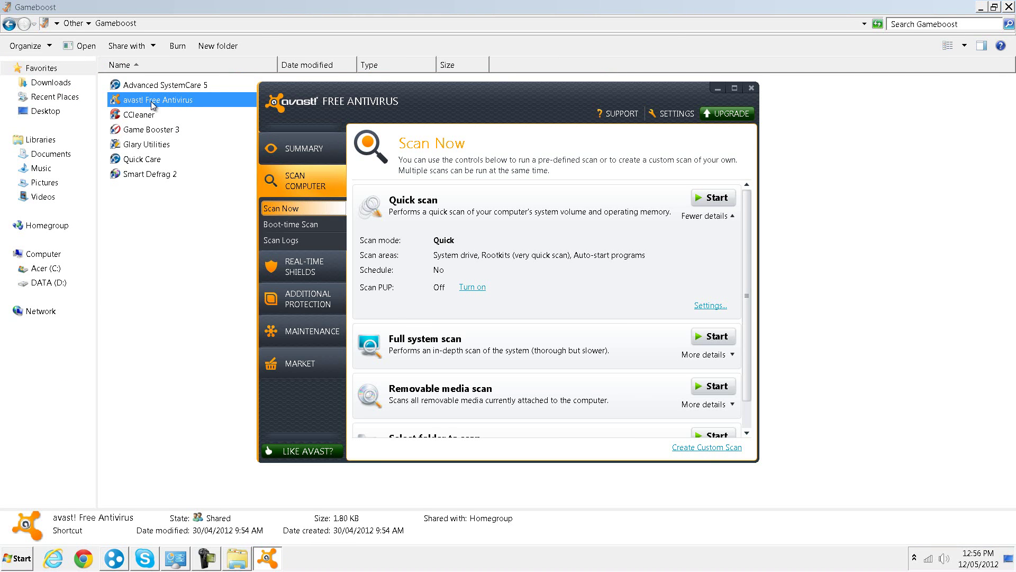
pyautogui.scroll(-1, 741, 259)
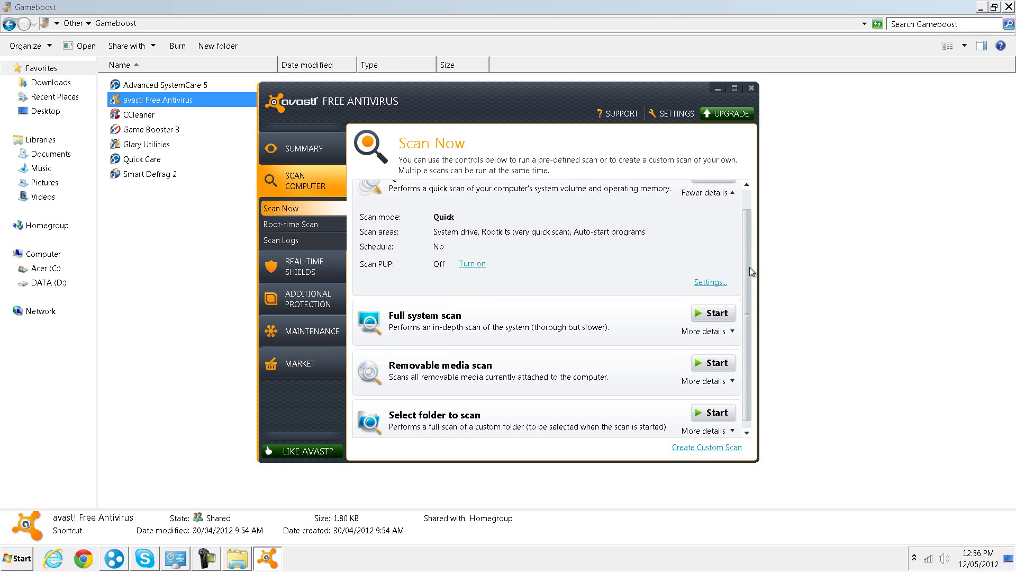
pyautogui.scroll(1, 723, 264)
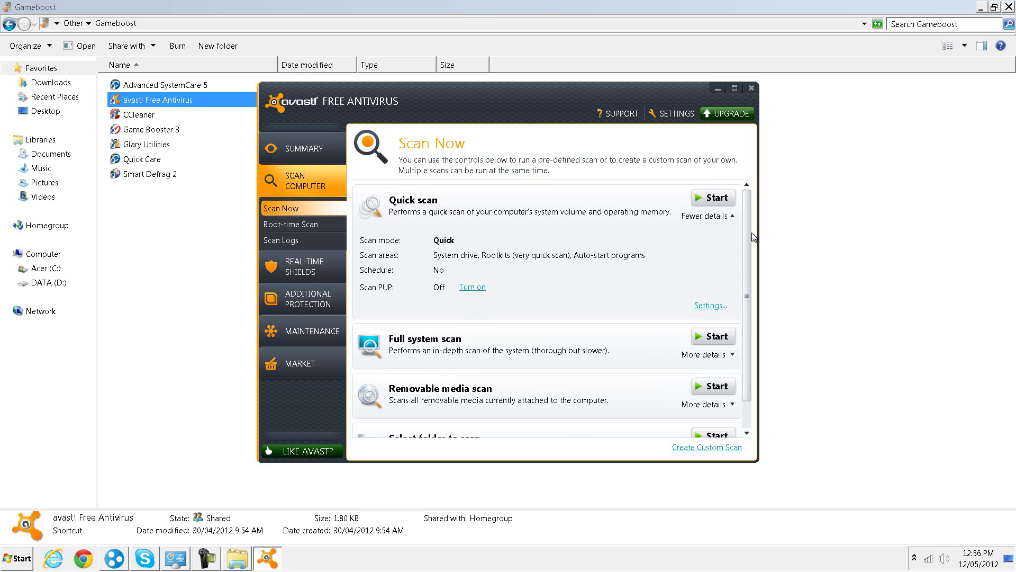
pyautogui.scroll(-1, 751, 236)
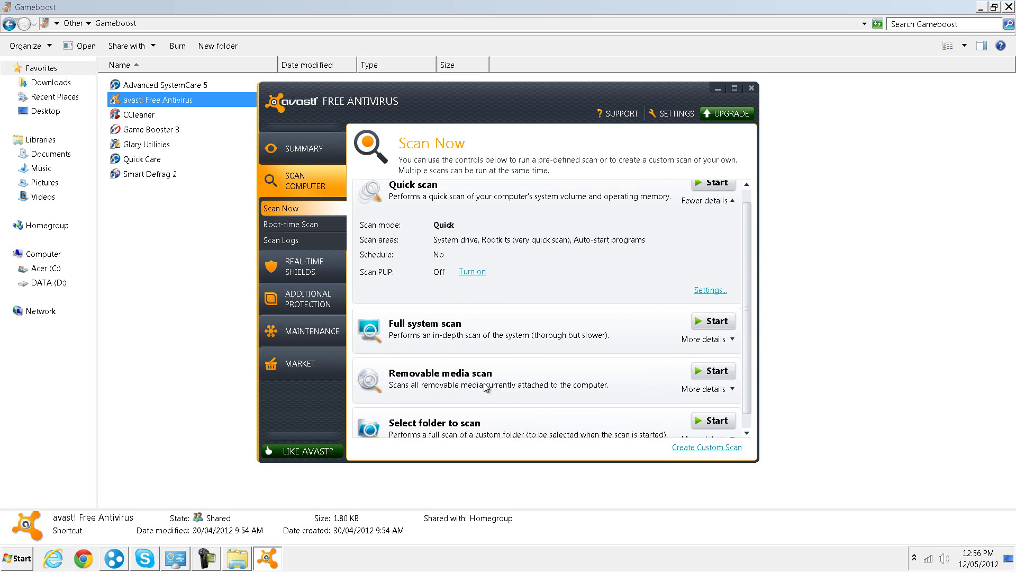
pyautogui.scroll(-1, 747, 264)
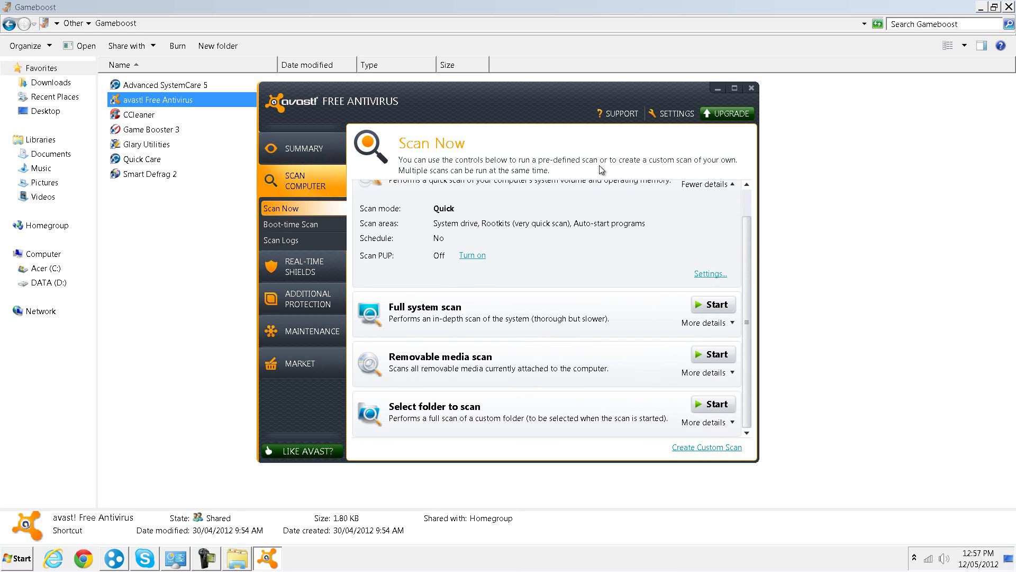
pyautogui.click(750, 88)
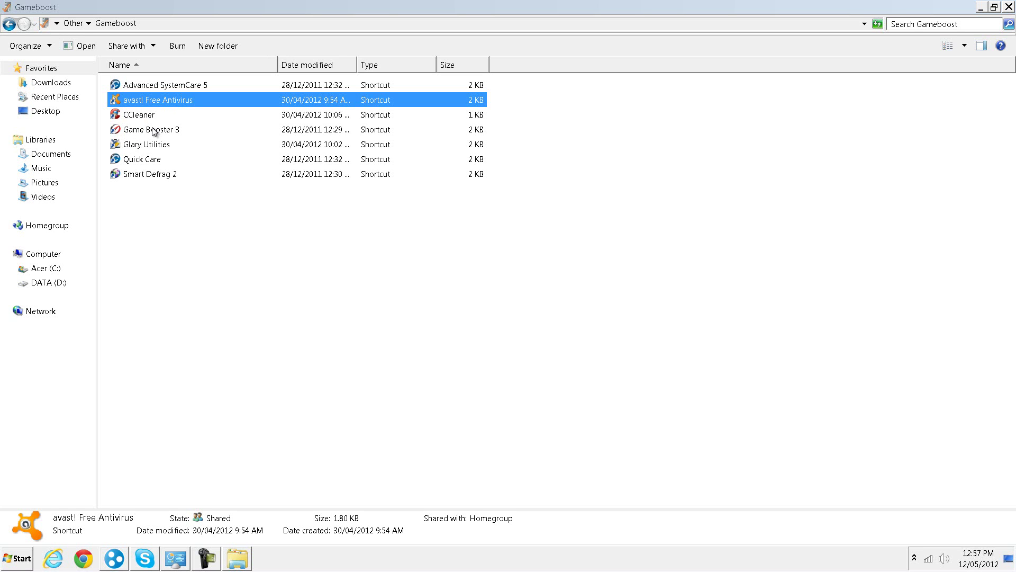
# Launch Game Booster 3, select fsx.exe in GameBox, and return to the boost screen.
pyautogui.doubleClick(152, 130)
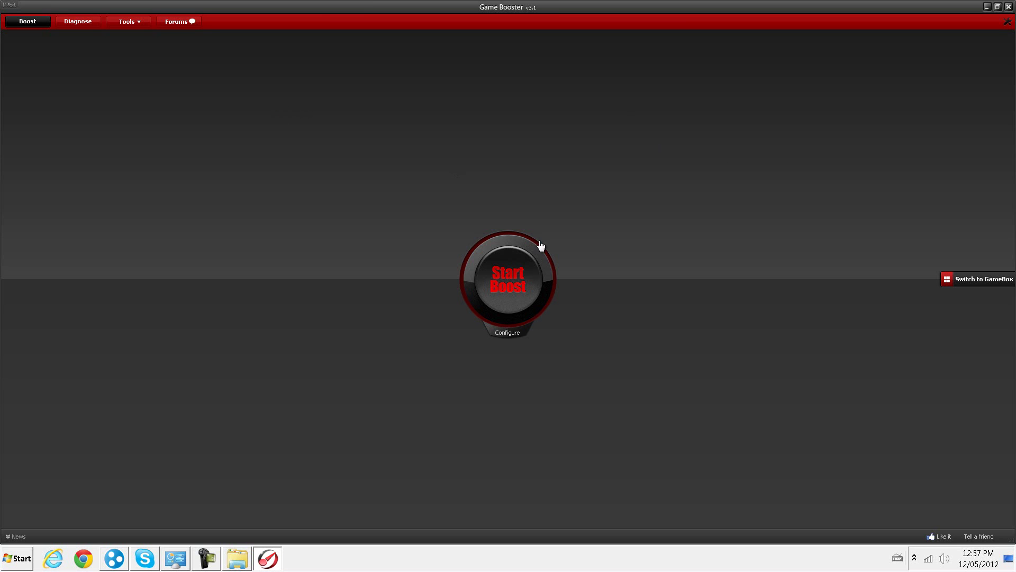
pyautogui.click(966, 279)
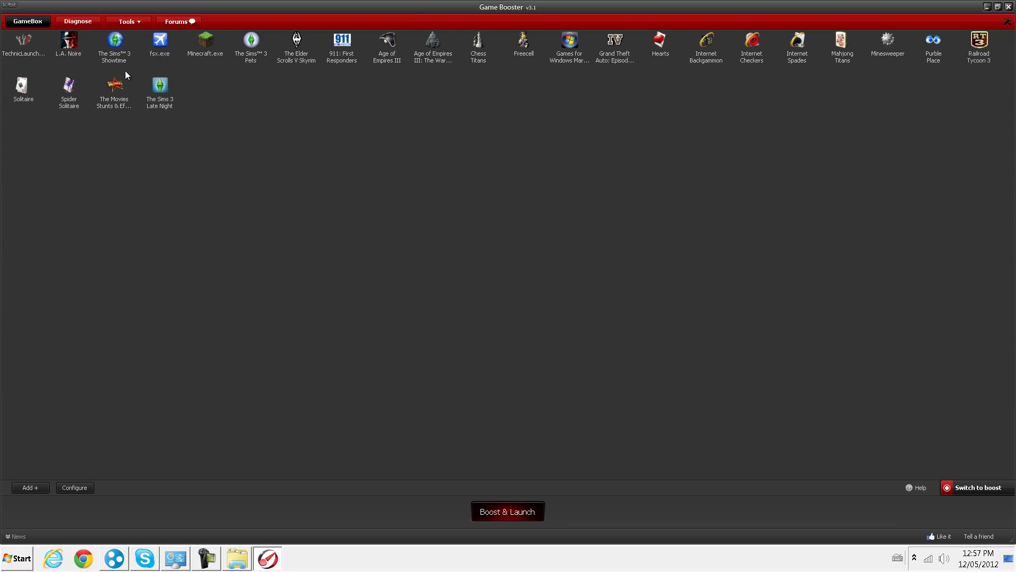
pyautogui.click(164, 43)
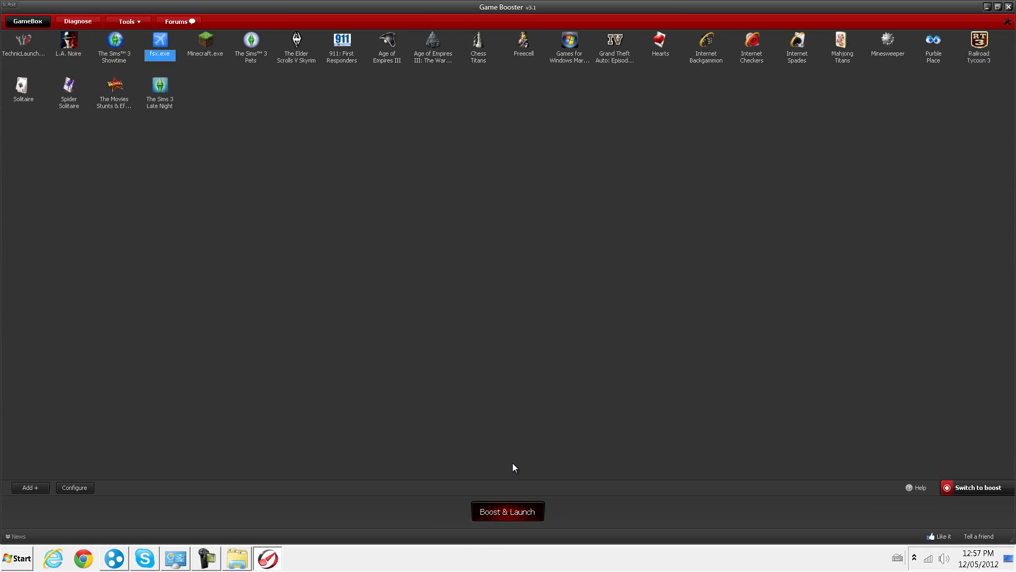
pyautogui.click(965, 488)
# Boost the system by stopping 15 services, restore them, and close Game Booster.
pyautogui.click(501, 258)
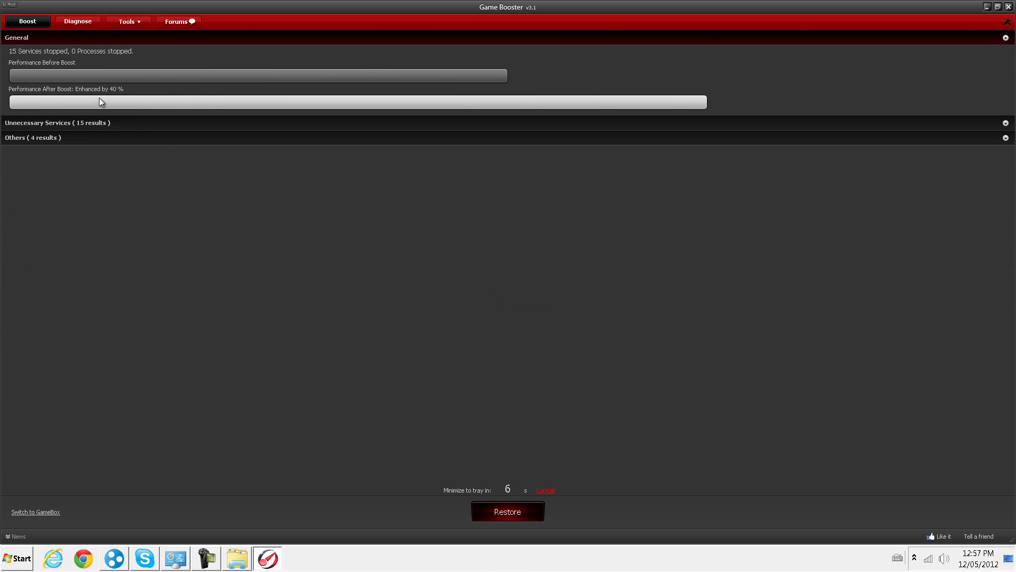
pyautogui.click(512, 513)
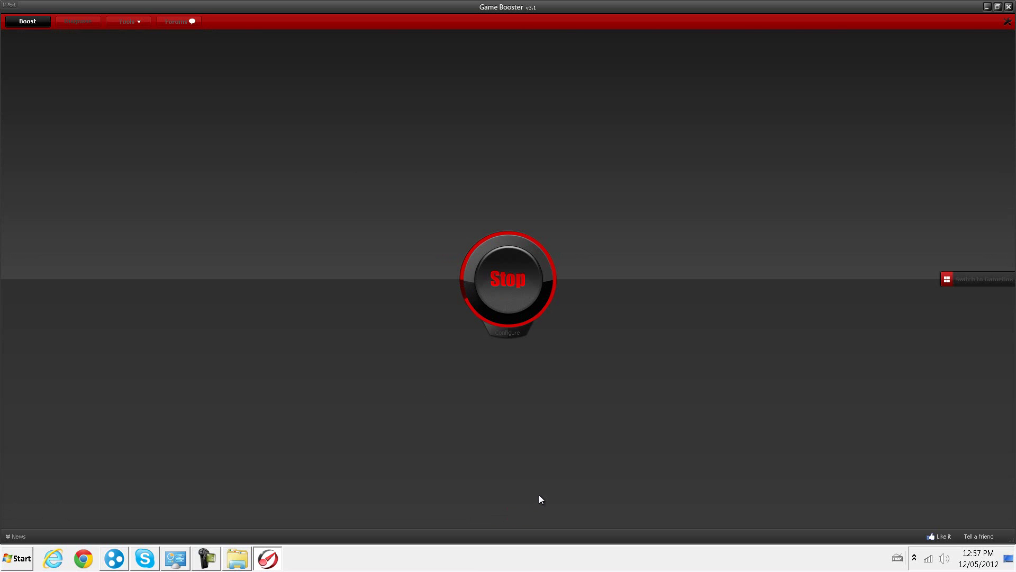
pyautogui.click(1009, 6)
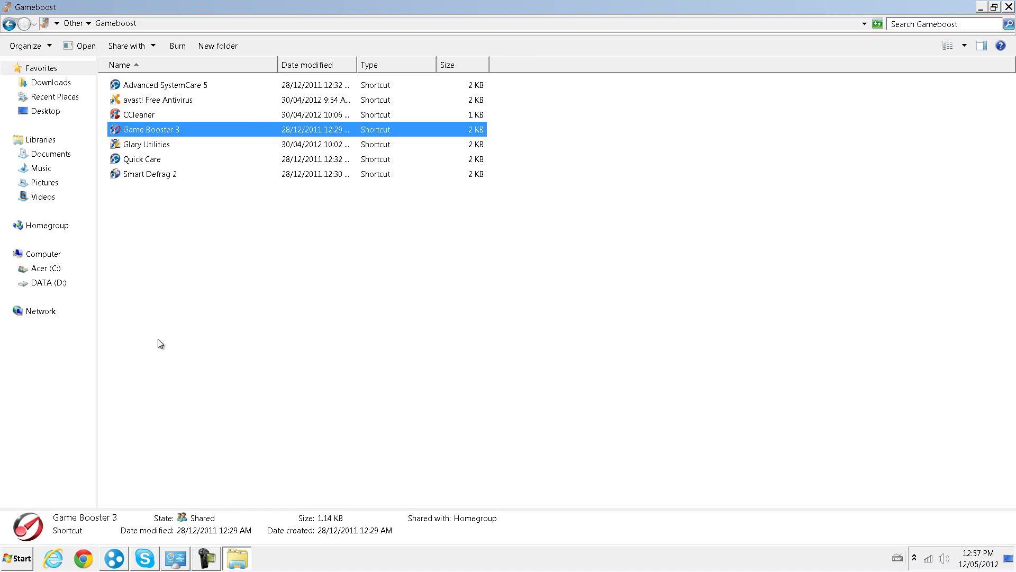
# Close the Gameboost window, browse the Games and The Sims 3 folders, then close them.
pyautogui.click(1006, 6)
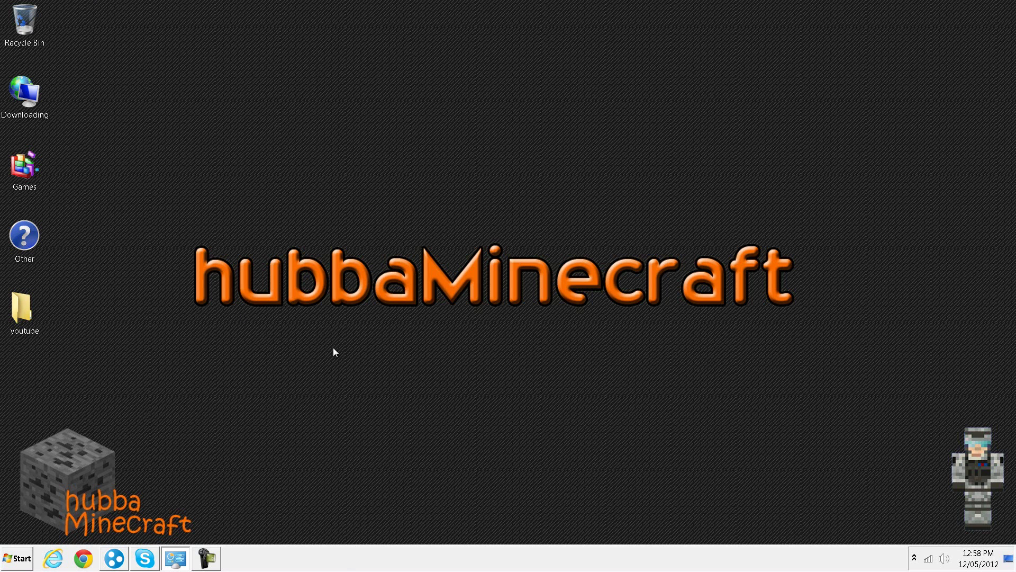
pyautogui.moveTo(447, 477); pyautogui.dragTo(141, 165)
pyautogui.click(21, 85)
pyautogui.click(25, 159)
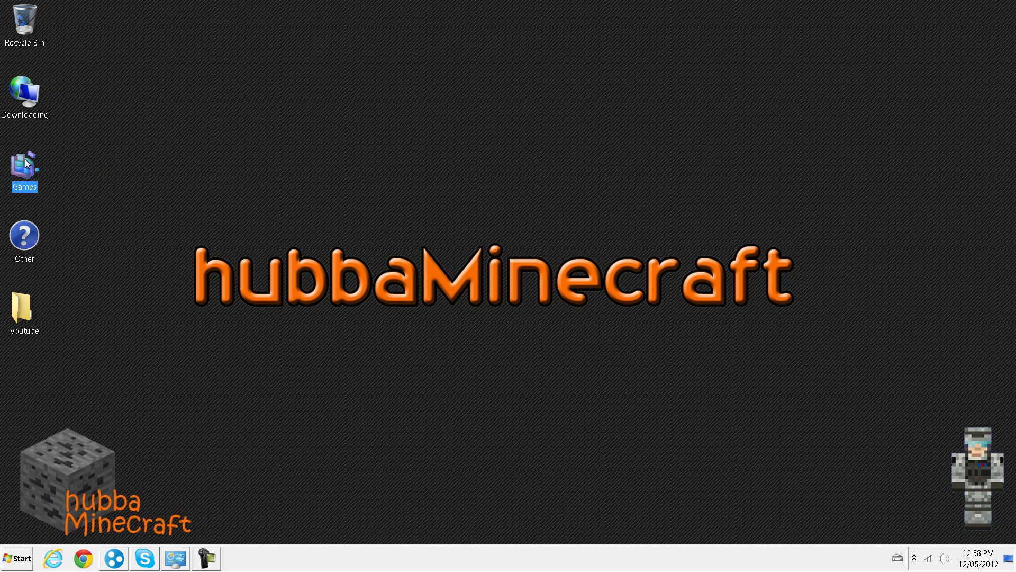
pyautogui.doubleClick(24, 159)
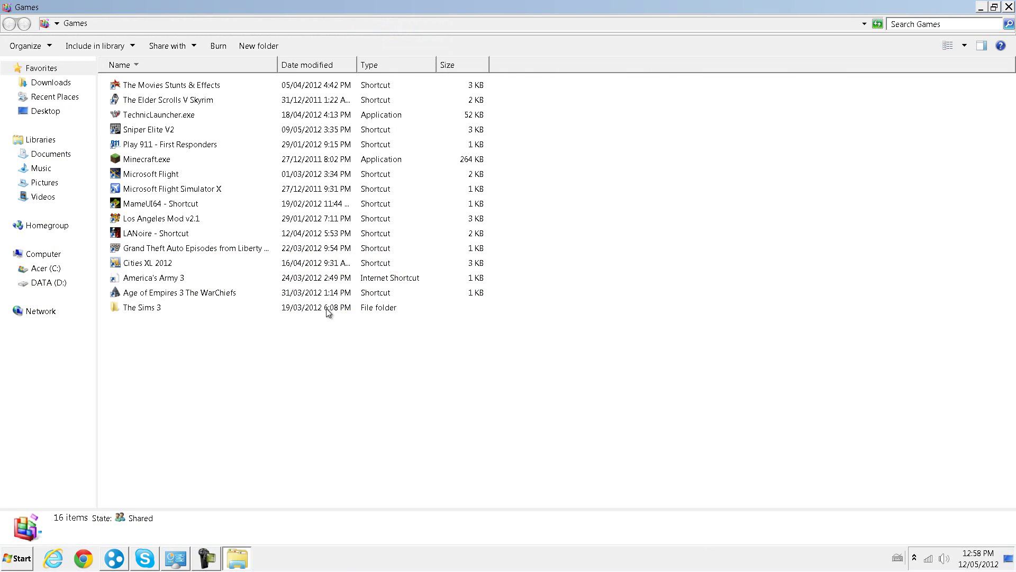
pyautogui.doubleClick(148, 311)
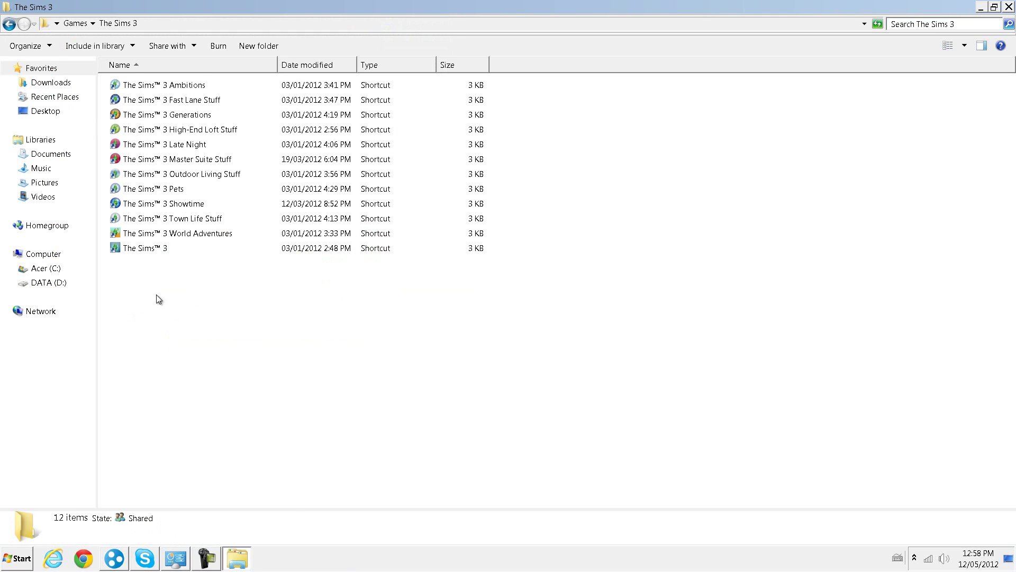
pyautogui.click(9, 24)
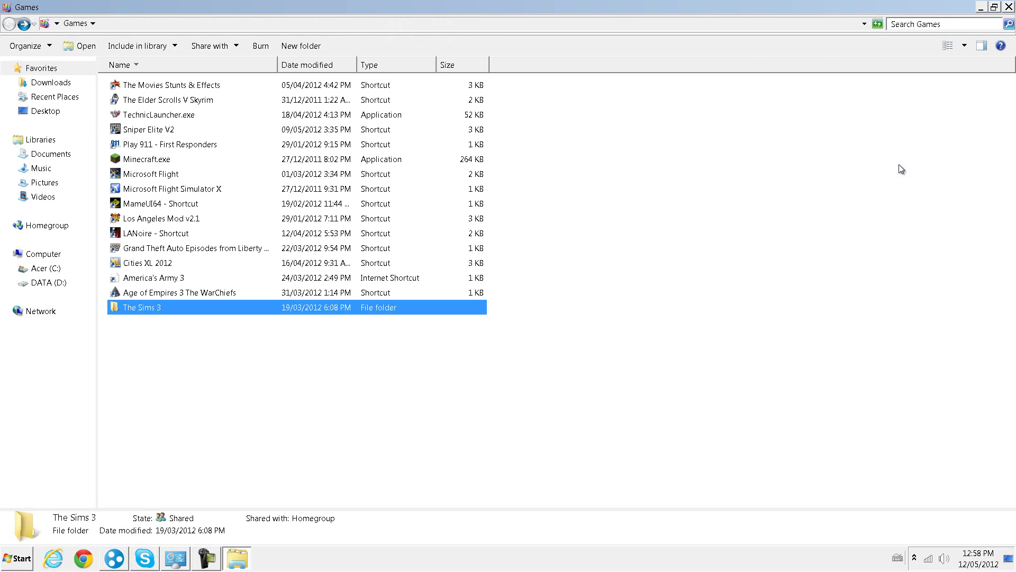
pyautogui.click(1009, 8)
# Open the Other > Gameboost folder and close the window, leaving the desktop showing.
pyautogui.doubleClick(24, 244)
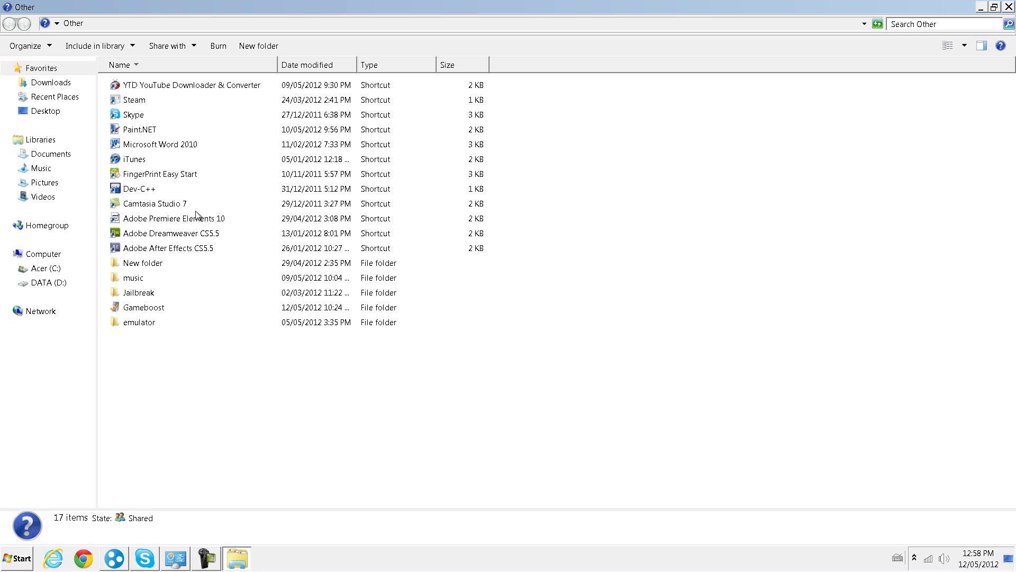
pyautogui.click(131, 308)
pyautogui.doubleClick(130, 308)
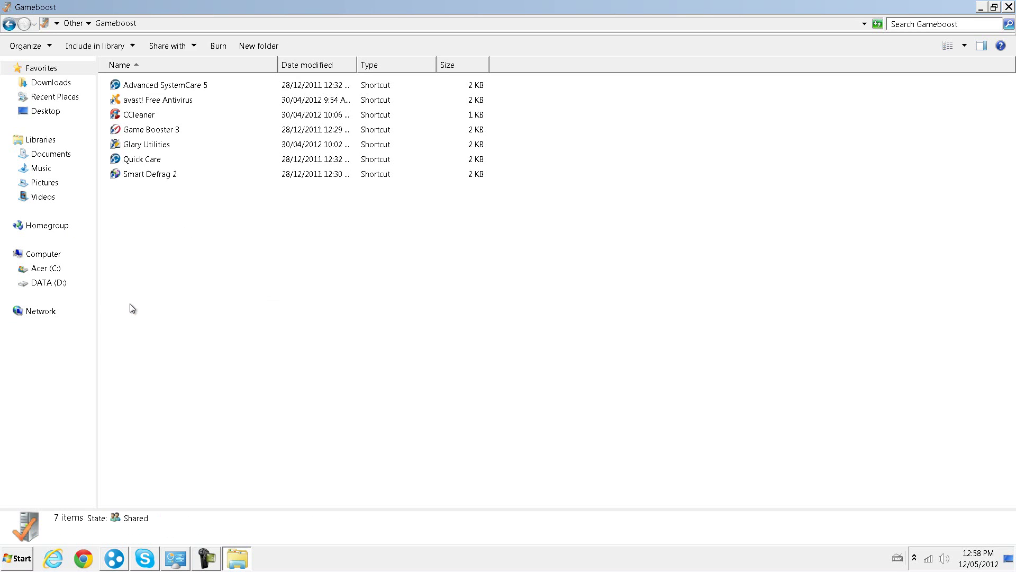
pyautogui.click(1009, 7)
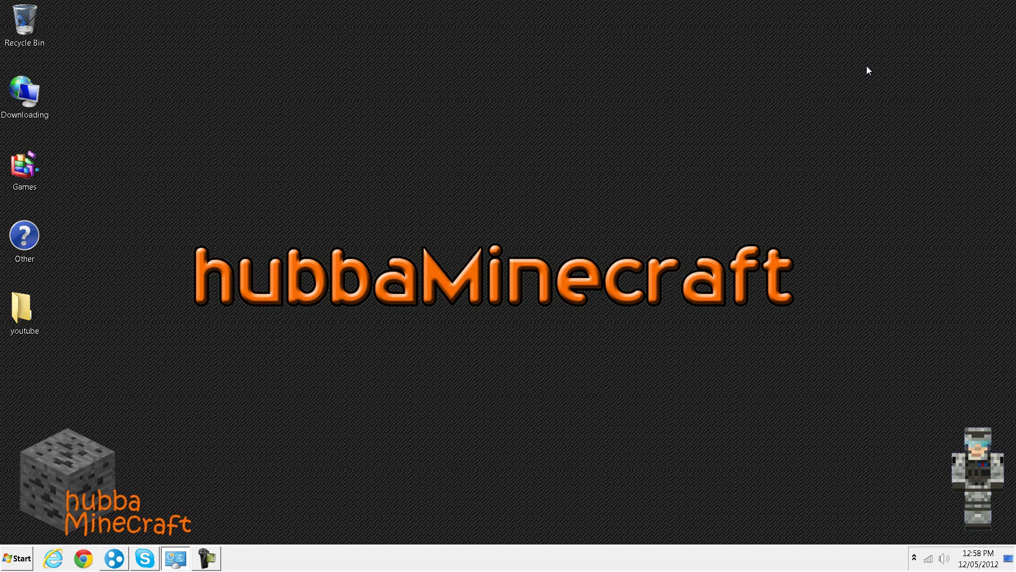